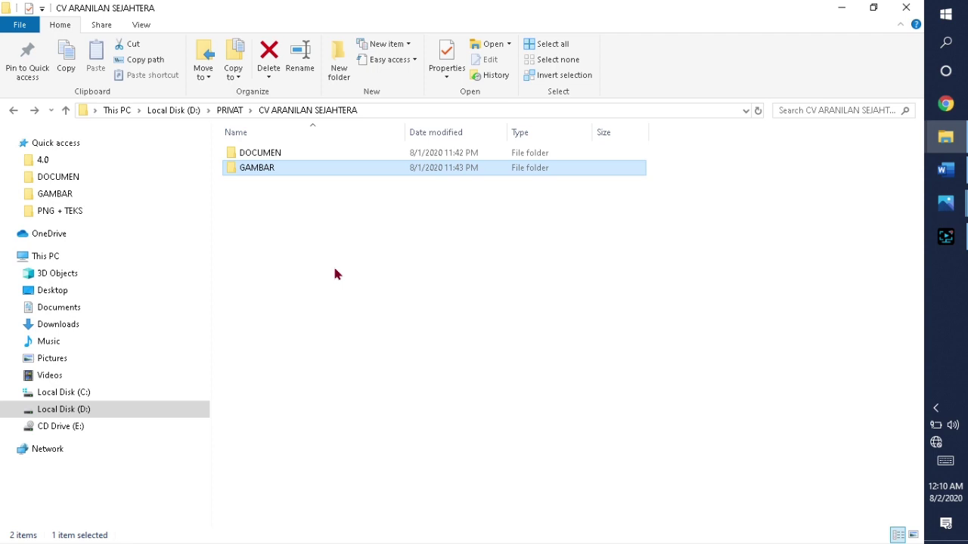
Step: Open the GAMBAR folder, then switch to Photos and browse the pictures starting from PELATIHAN DESA 1.jpg
{"action": "double_click", "coordinate": [258, 169]}
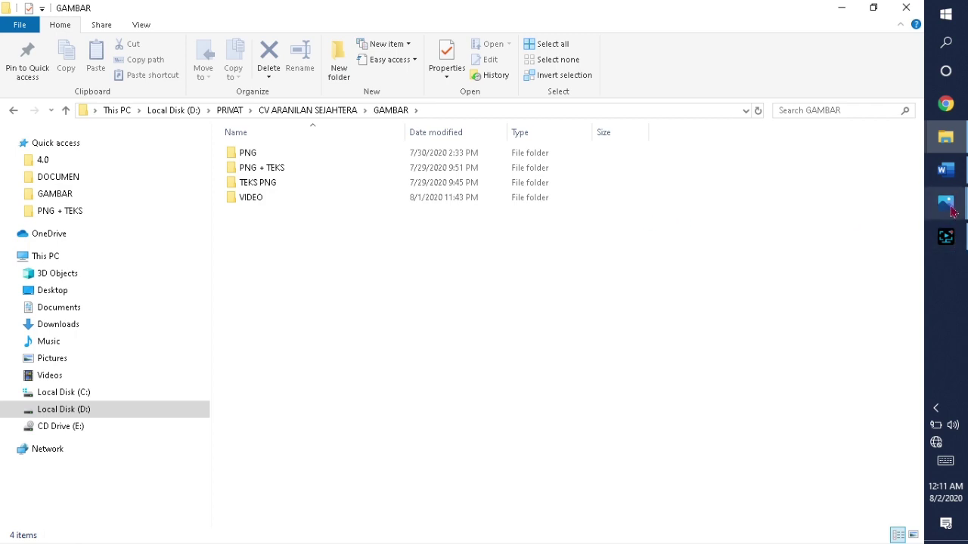
{"action": "mouse_move", "coordinate": [950, 208]}
{"action": "left_click", "coordinate": [868, 121]}
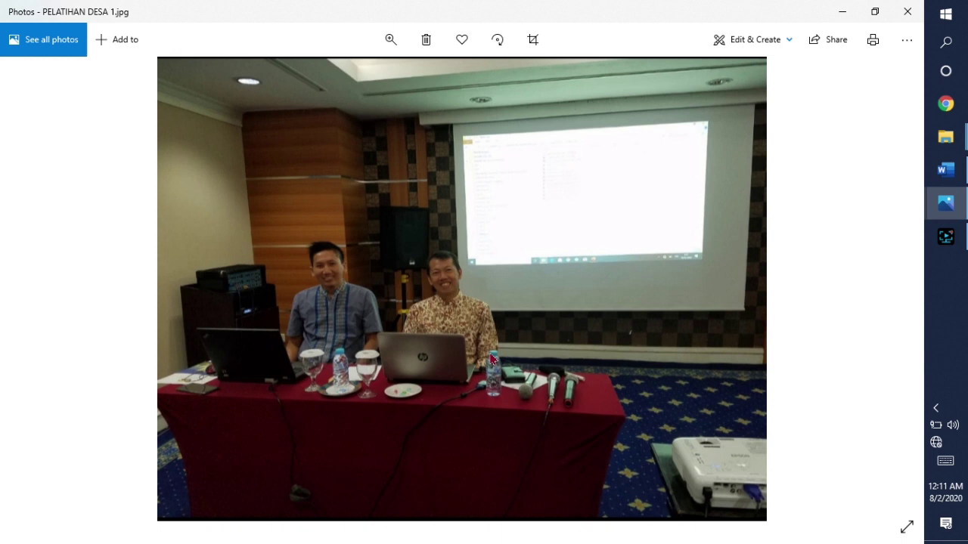
{"action": "key", "text": "Right"}
{"action": "key", "text": "Right"}
{"action": "key", "text": "Right"}
{"action": "key", "text": "Right"}
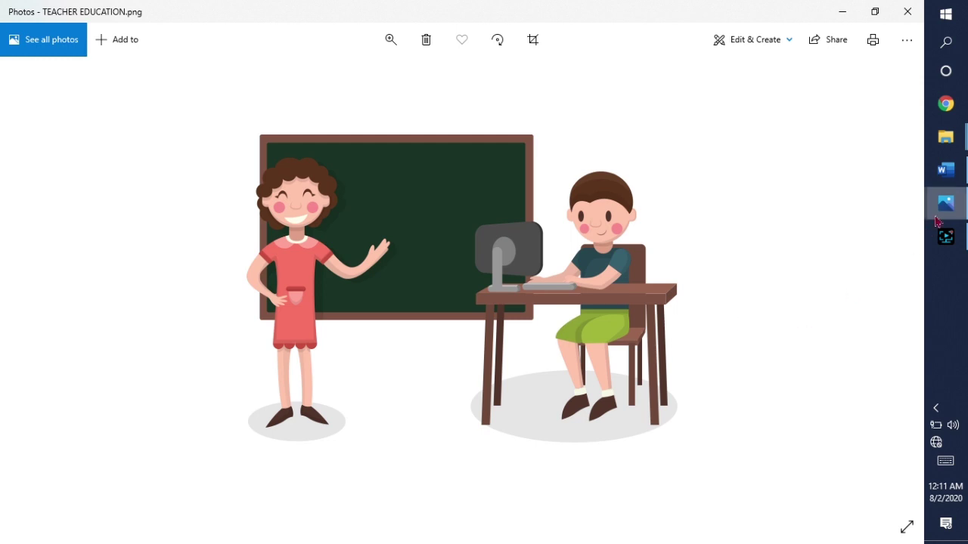
Step: View the program images bumdes berdaya.png and des godd.png, then the logo ar survey.png
{"action": "mouse_move", "coordinate": [946, 203]}
{"action": "left_click", "coordinate": [871, 217]}
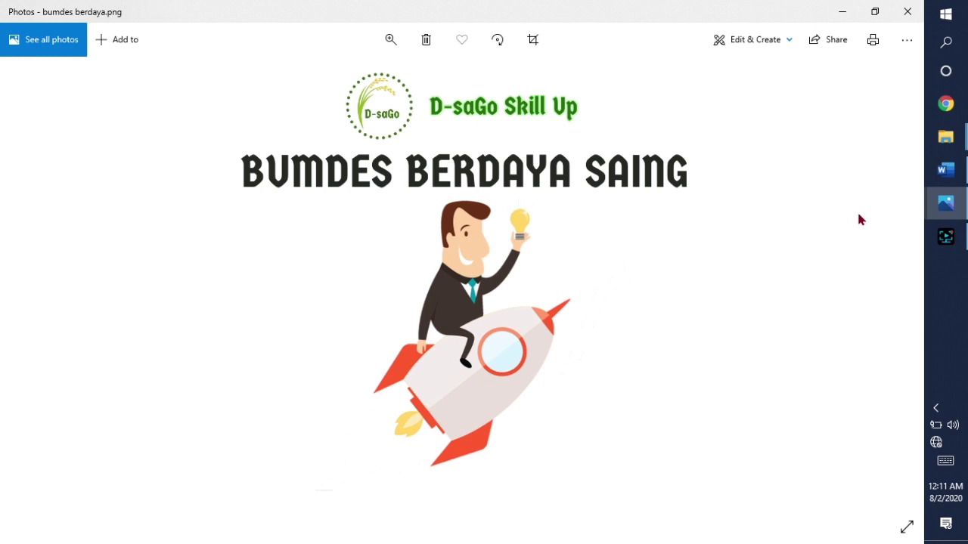
{"action": "key", "text": "Right"}
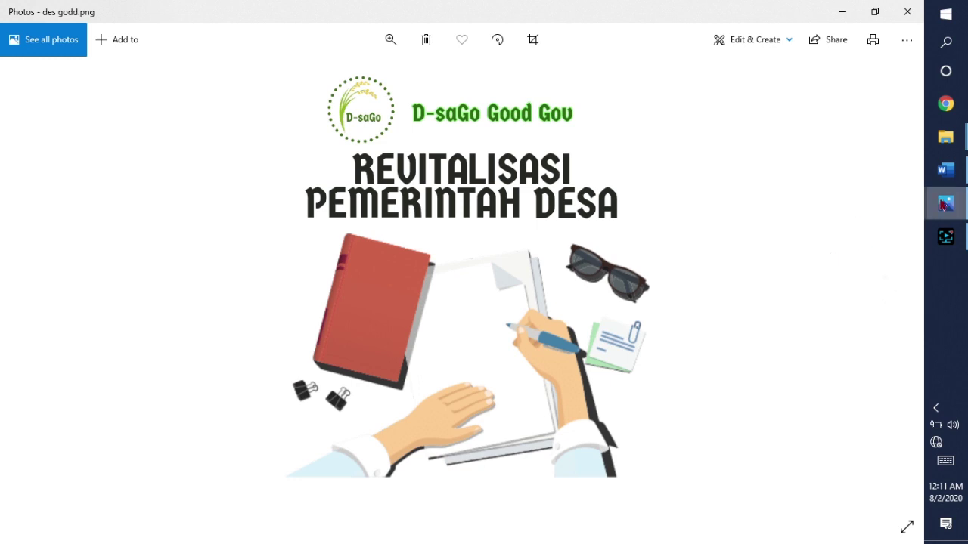
{"action": "mouse_move", "coordinate": [943, 204]}
{"action": "left_click", "coordinate": [844, 303]}
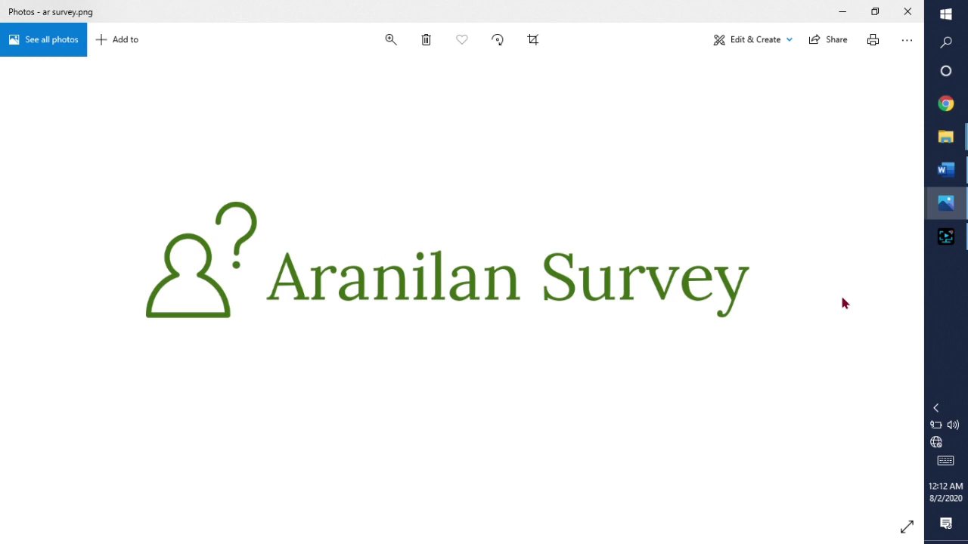
Step: Switch to File Explorer and open the DOCUMEN folder inside CV ARANILAN SEJAHTERA
{"action": "mouse_move", "coordinate": [945, 137]}
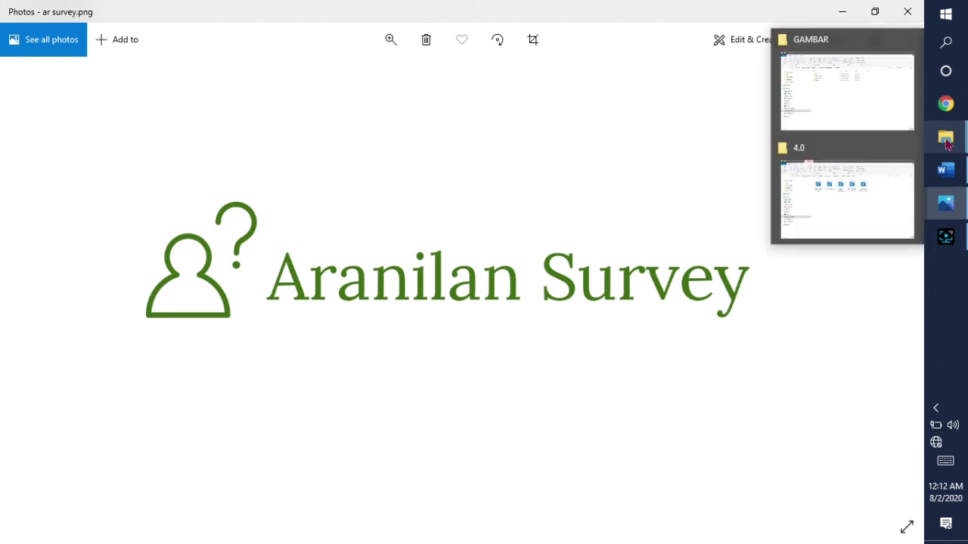
{"action": "left_click", "coordinate": [859, 98]}
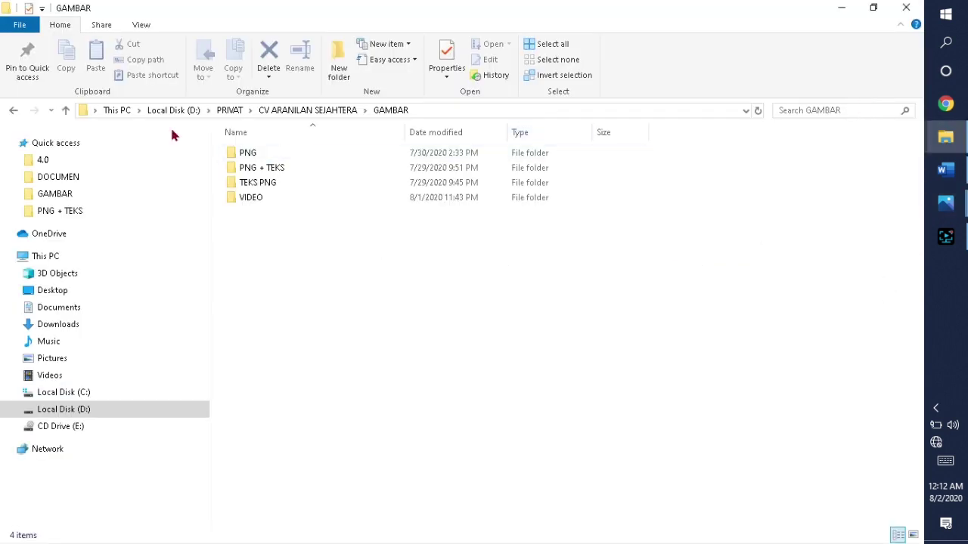
{"action": "left_click", "coordinate": [13, 109]}
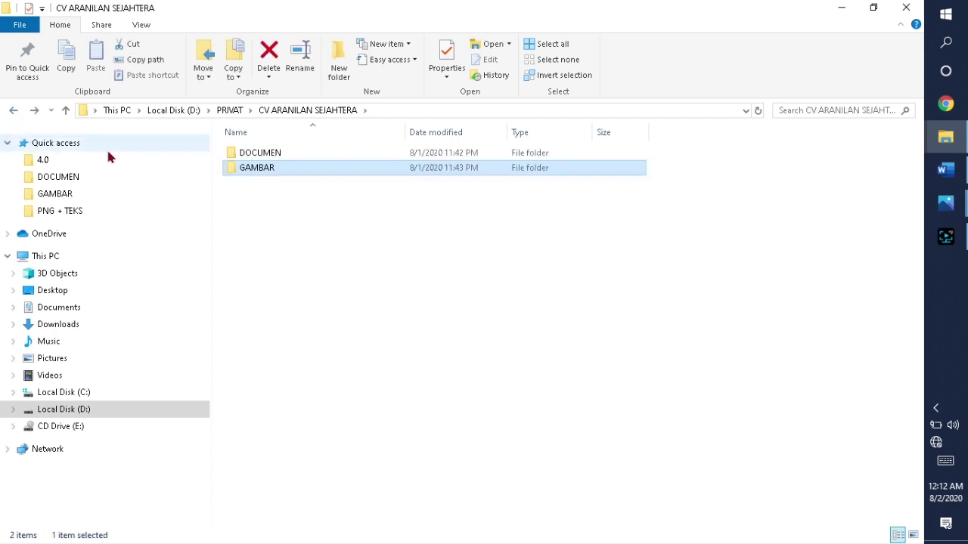
{"action": "double_click", "coordinate": [245, 154]}
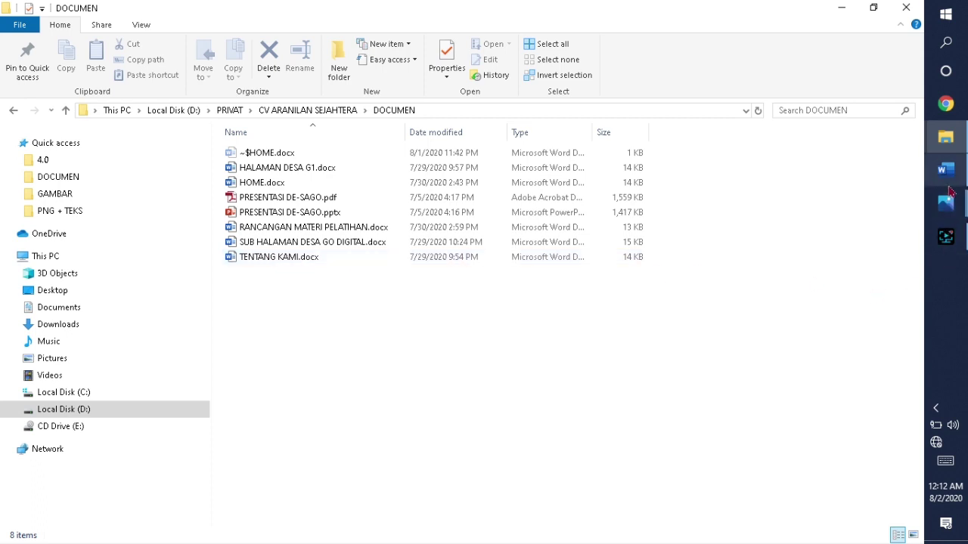
Step: Switch to HOME.docx in Word and return to the beginning of the document
{"action": "mouse_move", "coordinate": [948, 175]}
{"action": "left_click", "coordinate": [869, 184]}
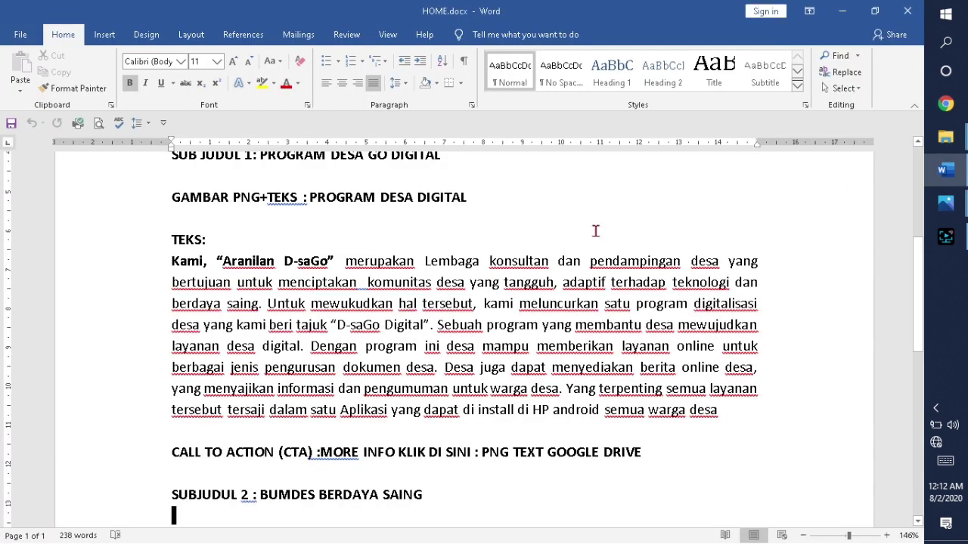
{"action": "key", "text": "Up"}
{"action": "key", "text": "Up"}
{"action": "key", "text": "Up"}
{"action": "key", "text": "Up"}
{"action": "key", "text": "Up"}
{"action": "key", "text": "Up"}
{"action": "key", "text": "Up"}
{"action": "key", "text": "Up"}
{"action": "key", "text": "Up"}
{"action": "key", "text": "Up"}
{"action": "key", "text": "Up"}
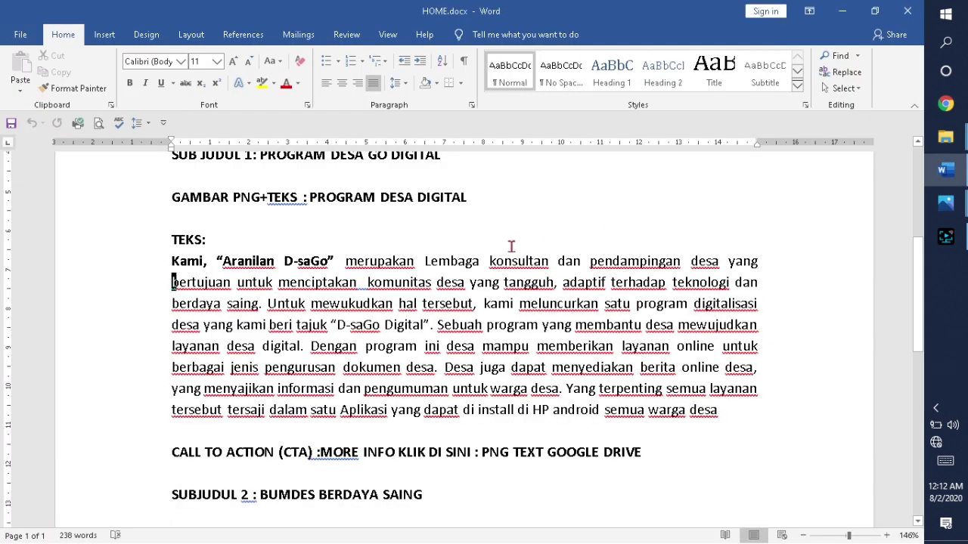
{"action": "key", "text": "Up"}
{"action": "key", "text": "Up"}
{"action": "key", "text": "Up"}
{"action": "key", "text": "Up"}
{"action": "key", "text": "Up"}
{"action": "key", "text": "Up"}
{"action": "key", "text": "Up"}
{"action": "key", "text": "Up"}
{"action": "key", "text": "Up"}
{"action": "key", "text": "Up"}
{"action": "key", "text": "Up"}
{"action": "key", "text": "Up"}
{"action": "key", "text": "Up"}
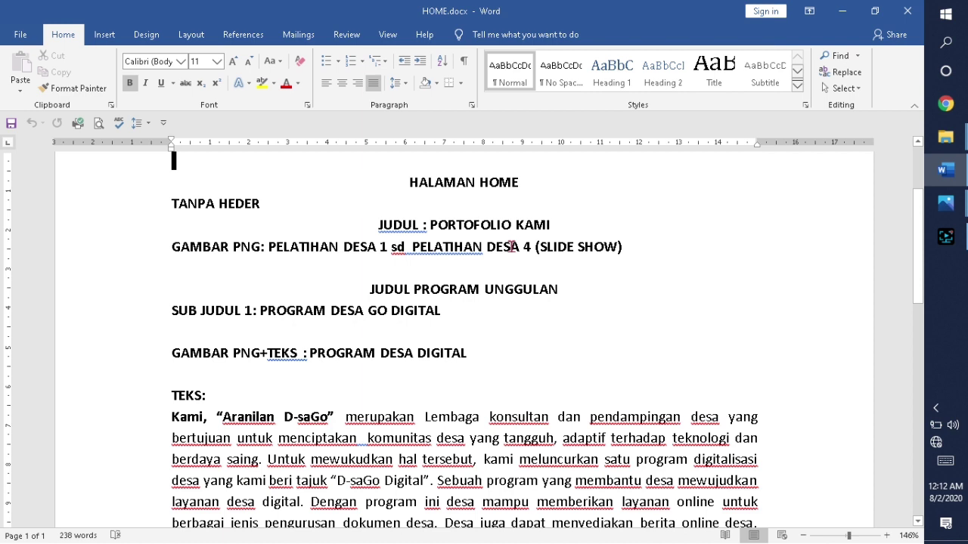
Step: Examine the home page's header note, portfolio title and the line specifying the training pictures for the slide show
{"action": "key", "text": "Down"}
{"action": "key", "text": "Down"}
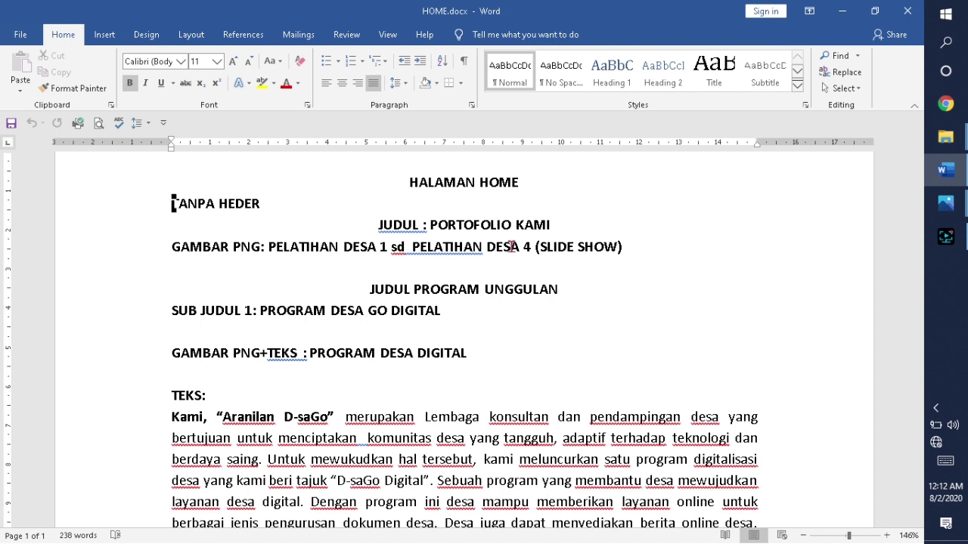
{"action": "key", "text": "Down"}
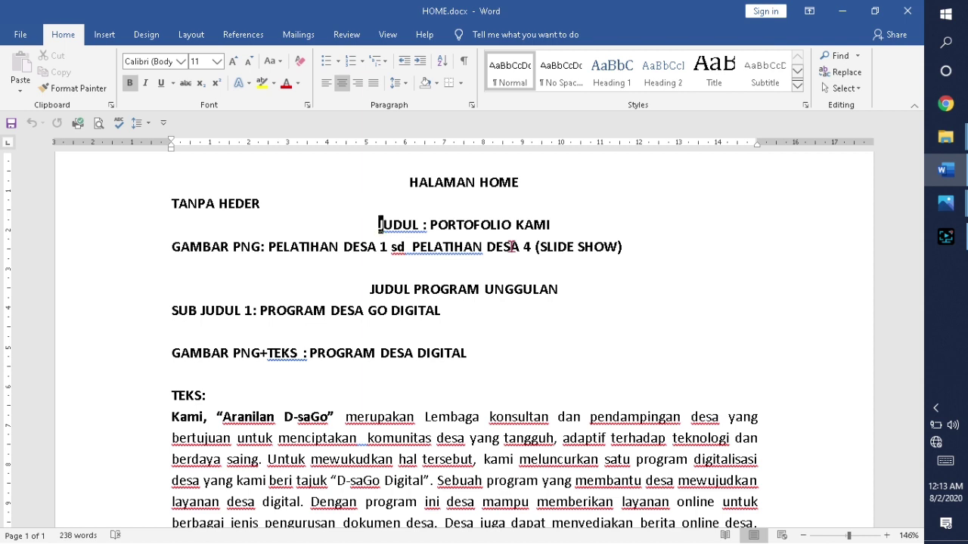
{"action": "key", "text": "Down"}
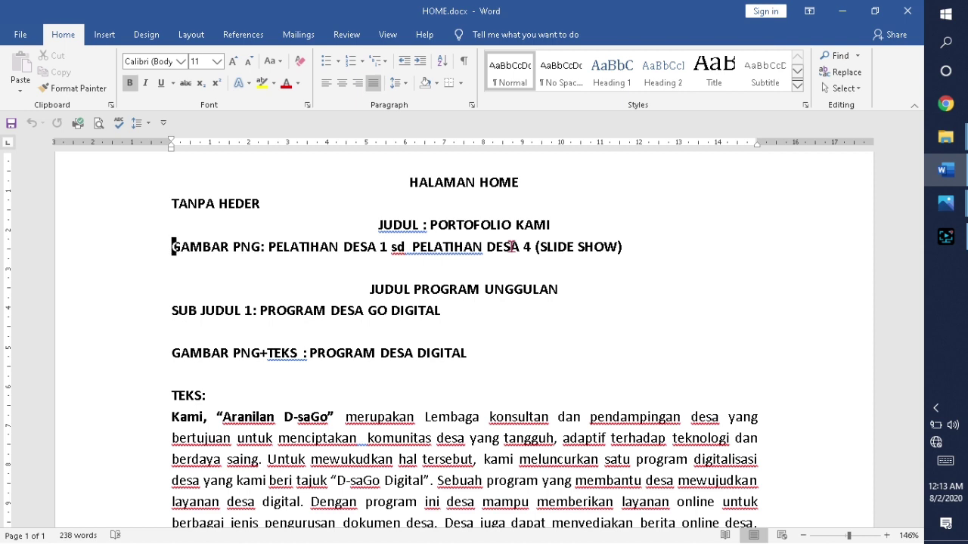
{"action": "key", "text": "Right"}
{"action": "key", "text": "Right"}
{"action": "key", "text": "Right"}
{"action": "key", "text": "Right"}
{"action": "key", "text": "Right"}
{"action": "key", "text": "Right"}
{"action": "key", "text": "Right"}
{"action": "key", "text": "Right"}
{"action": "key", "text": "Right"}
{"action": "key", "text": "Right"}
{"action": "key", "text": "Right"}
{"action": "key", "text": "Right"}
{"action": "key", "text": "Right"}
{"action": "key", "text": "Right"}
{"action": "key", "text": "Right"}
{"action": "key", "text": "Right"}
{"action": "key", "text": "Right"}
{"action": "key", "text": "Right"}
{"action": "key", "text": "Right"}
{"action": "key", "text": "Right"}
{"action": "key", "text": "Right"}
{"action": "key", "text": "Right"}
{"action": "key", "text": "Right"}
{"action": "key", "text": "Right"}
{"action": "key", "text": "Right"}
{"action": "key", "text": "Right"}
{"action": "key", "text": "Right"}
{"action": "key", "text": "Right"}
{"action": "key", "text": "Right"}
{"action": "key", "text": "Right"}
{"action": "key", "text": "Right"}
{"action": "key", "text": "Right"}
{"action": "key", "text": "Right"}
{"action": "key", "text": "Right"}
{"action": "key", "text": "Right"}
{"action": "key", "text": "Right"}
{"action": "key", "text": "Right"}
{"action": "key", "text": "Right"}
{"action": "key", "text": "Right"}
{"action": "key", "text": "Right"}
{"action": "key", "text": "Right"}
{"action": "key", "text": "Right"}
{"action": "key", "text": "Right"}
{"action": "key", "text": "Right"}
Step: Examine the featured program heading, its first subtitle and the line specifying the accompanying PNG+TEKS image
{"action": "key", "text": "Down"}
{"action": "key", "text": "Down"}
{"action": "key", "text": "Down"}
{"action": "key", "text": "Up"}
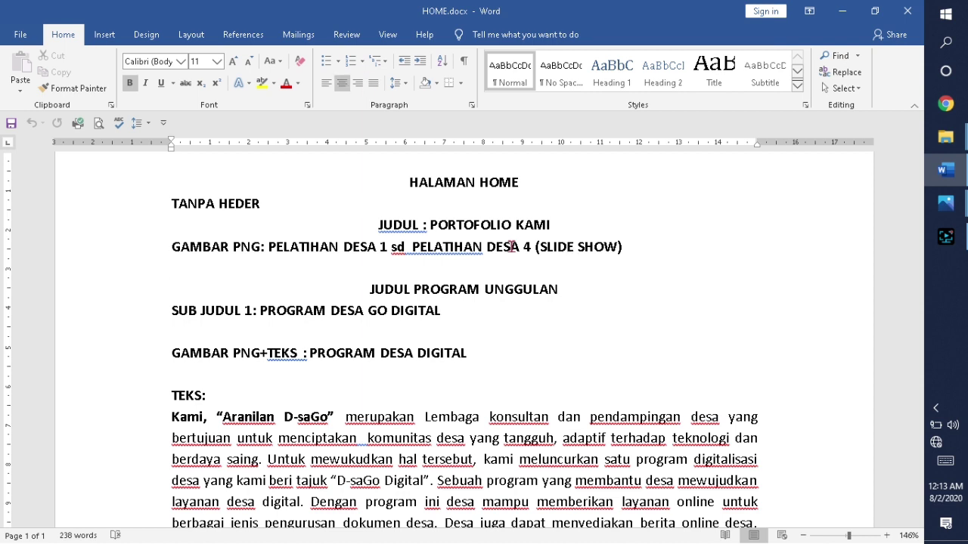
{"action": "key", "text": "Down"}
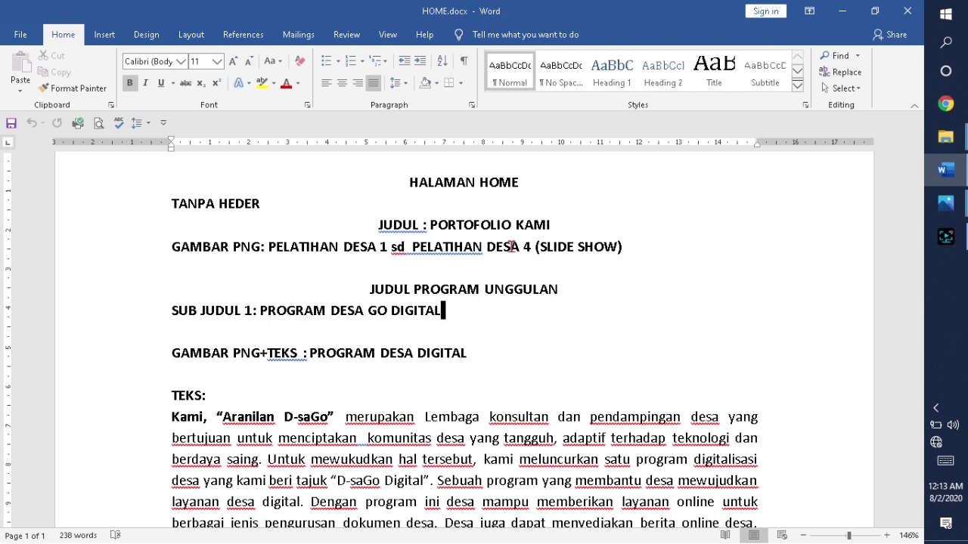
{"action": "key", "text": "Down"}
{"action": "key", "text": "Down"}
{"action": "key", "text": "Left"}
{"action": "key", "text": "Left"}
{"action": "key", "text": "Left"}
{"action": "key", "text": "Left"}
{"action": "key", "text": "Left"}
{"action": "key", "text": "Left"}
{"action": "key", "text": "Left"}
{"action": "key", "text": "Left"}
{"action": "key", "text": "Left"}
{"action": "key", "text": "Left"}
Step: Read through the D-saGo Digital description down to the image line under the second subtitle
{"action": "key", "text": "Down"}
{"action": "key", "text": "Down"}
{"action": "key", "text": "Down"}
{"action": "key", "text": "Down"}
{"action": "key", "text": "Down"}
{"action": "key", "text": "Down"}
{"action": "key", "text": "Down"}
{"action": "key", "text": "Down"}
{"action": "key", "text": "Down"}
{"action": "key", "text": "Down"}
{"action": "key", "text": "Down"}
{"action": "key", "text": "Down"}
{"action": "key", "text": "Down"}
{"action": "key", "text": "Down"}
{"action": "key", "text": "Down"}
{"action": "key", "text": "Down"}
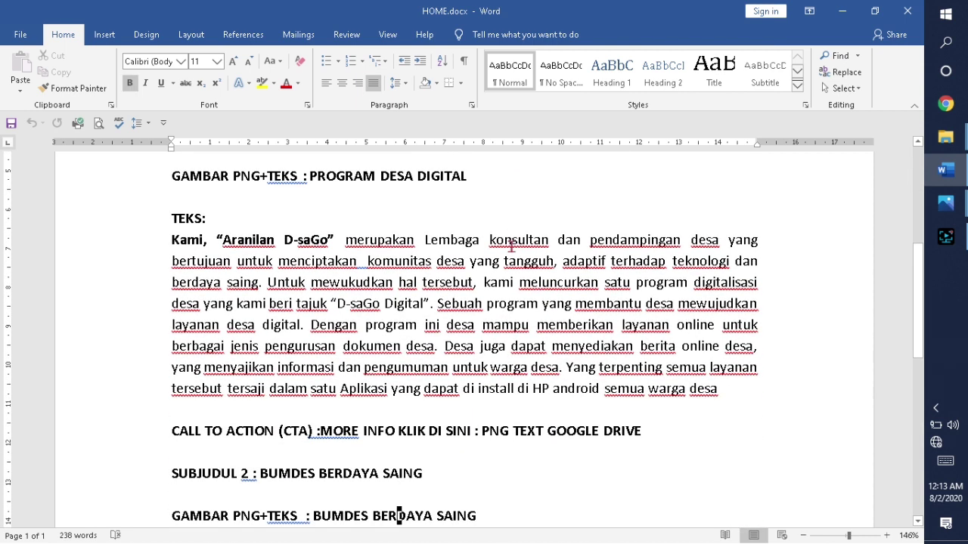
Step: Go back to the call-to-action line below the D-saGo Digital description and read along it
{"action": "key", "text": "Up"}
{"action": "key", "text": "Up"}
{"action": "key", "text": "Up"}
{"action": "key", "text": "Up"}
{"action": "key", "text": "Right"}
{"action": "key", "text": "Right"}
{"action": "key", "text": "Right"}
{"action": "key", "text": "Right"}
{"action": "key", "text": "Right"}
{"action": "key", "text": "Right"}
{"action": "key", "text": "Right"}
{"action": "key", "text": "Right"}
{"action": "key", "text": "Right"}
{"action": "key", "text": "Right"}
{"action": "key", "text": "Right"}
{"action": "key", "text": "Right"}
{"action": "key", "text": "Right"}
{"action": "key", "text": "Right"}
{"action": "key", "text": "Right"}
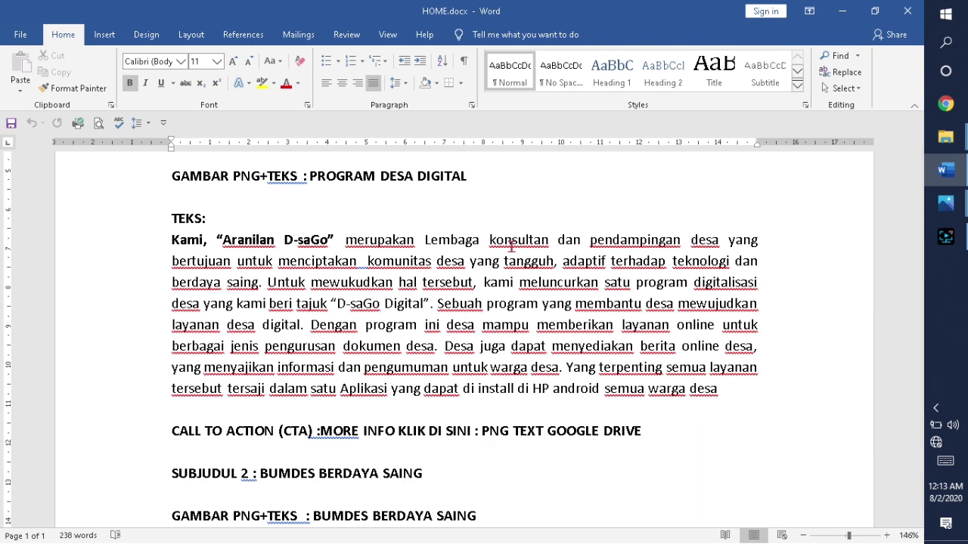
Step: Read on from the first call-to-action line through the BUMDES BERDAYA SAING subtitle, image line and description to the closing call-to-action line
{"action": "key", "text": "Right"}
{"action": "key", "text": "Right"}
{"action": "key", "text": "Right"}
{"action": "key", "text": "Right"}
{"action": "key", "text": "Right"}
{"action": "key", "text": "Right"}
{"action": "key", "text": "Right"}
{"action": "key", "text": "Right"}
{"action": "key", "text": "Right"}
{"action": "key", "text": "Right"}
{"action": "key", "text": "Down"}
{"action": "key", "text": "Down"}
{"action": "key", "text": "Down"}
{"action": "key", "text": "Down"}
{"action": "key", "text": "Down"}
{"action": "key", "text": "Down"}
{"action": "key", "text": "Down"}
{"action": "key", "text": "Down"}
{"action": "key", "text": "Down"}
{"action": "key", "text": "Down"}
{"action": "key", "text": "Down"}
{"action": "key", "text": "Down"}
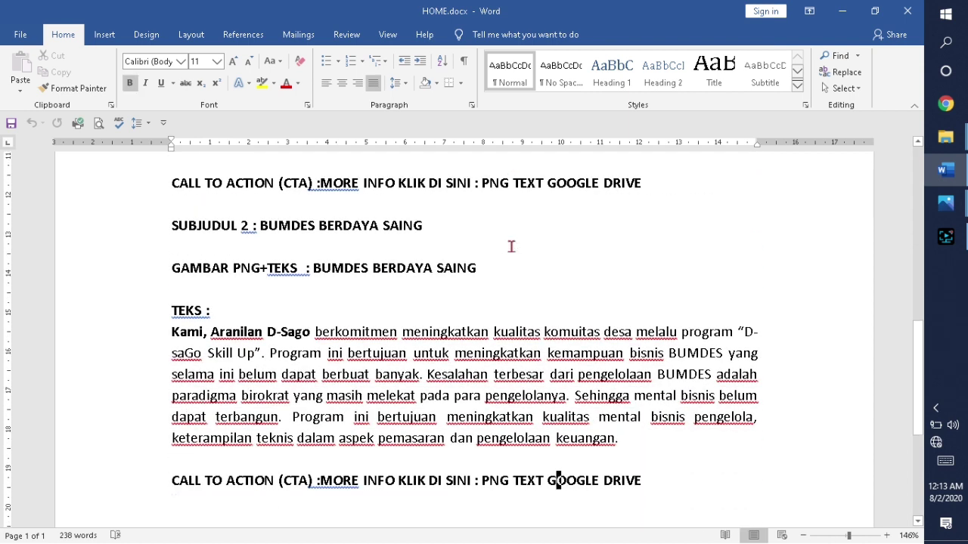
Step: Return to the beginning of the home page content plan, above the HALAMAN HOME heading
{"action": "key", "text": "Up"}
{"action": "key", "text": "Up"}
{"action": "key", "text": "Up"}
{"action": "key", "text": "Up"}
{"action": "key", "text": "Up"}
{"action": "key", "text": "Up"}
{"action": "key", "text": "Up"}
{"action": "key", "text": "Up"}
{"action": "key", "text": "Up"}
{"action": "key", "text": "Up"}
{"action": "key", "text": "Up"}
{"action": "key", "text": "Up"}
{"action": "key", "text": "Up"}
{"action": "key", "text": "Up"}
{"action": "key", "text": "Up"}
{"action": "key", "text": "Up"}
{"action": "key", "text": "Up"}
{"action": "key", "text": "Up"}
{"action": "key", "text": "Up"}
{"action": "key", "text": "Up"}
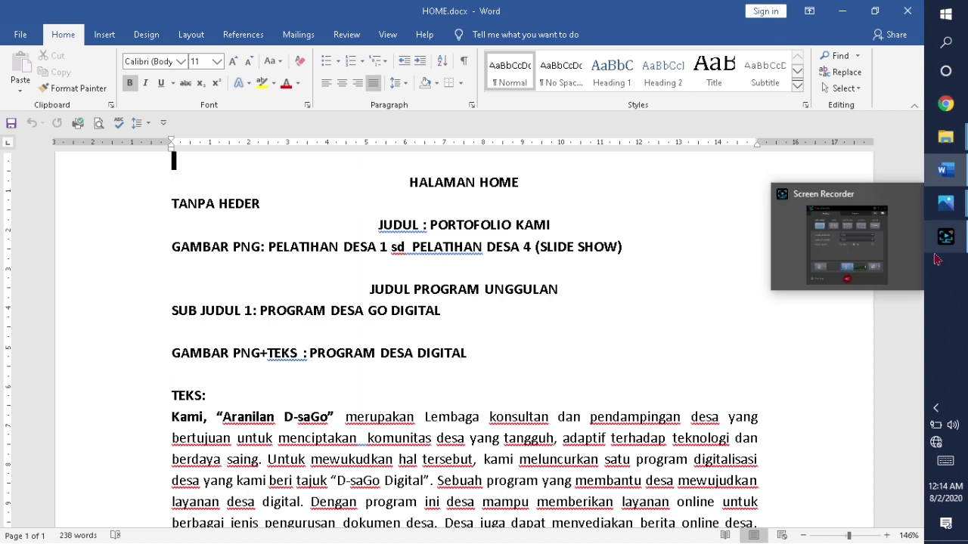
Step: Switch to the DOCUMEN folder in File Explorer and go back to its parent folder, CV ARANILAN SEJAHTERA
{"action": "mouse_move", "coordinate": [949, 150]}
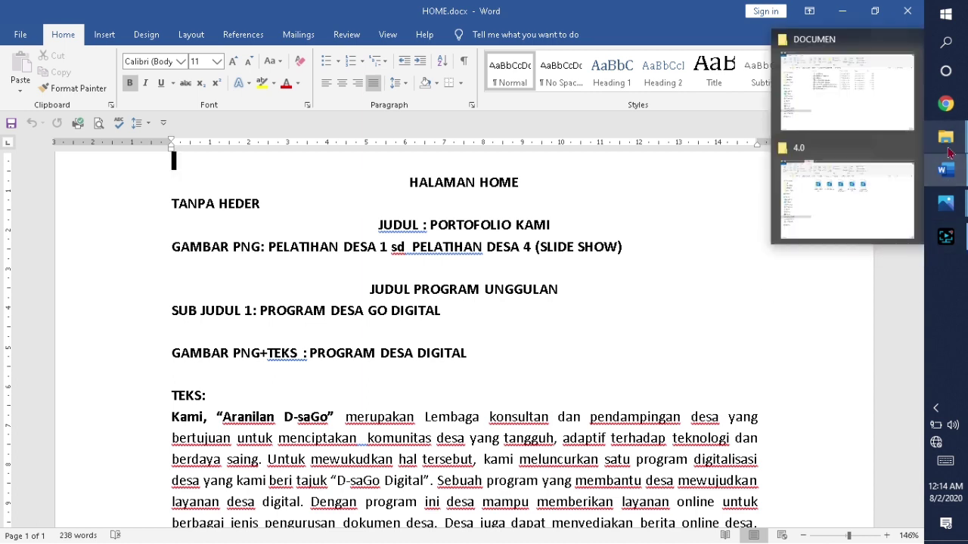
{"action": "left_click", "coordinate": [862, 108]}
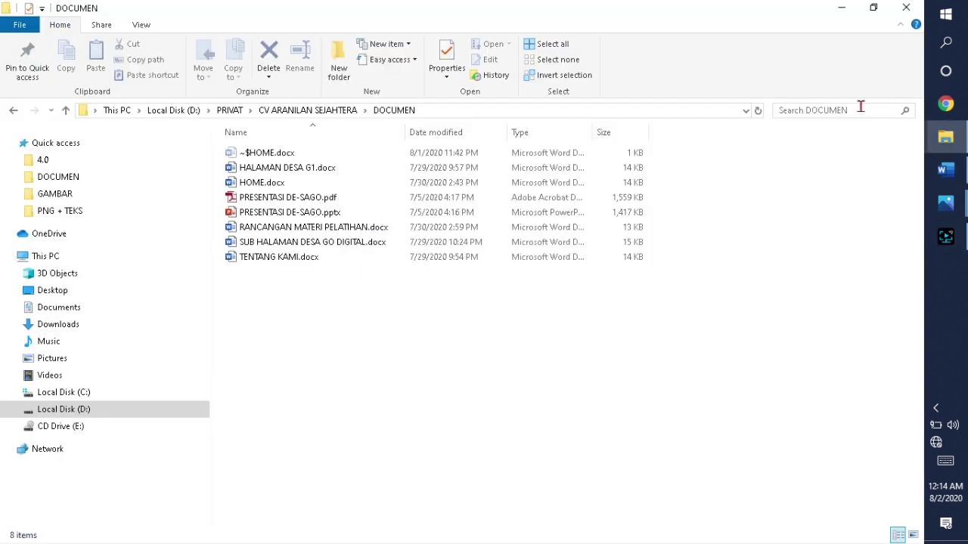
{"action": "left_click", "coordinate": [13, 112]}
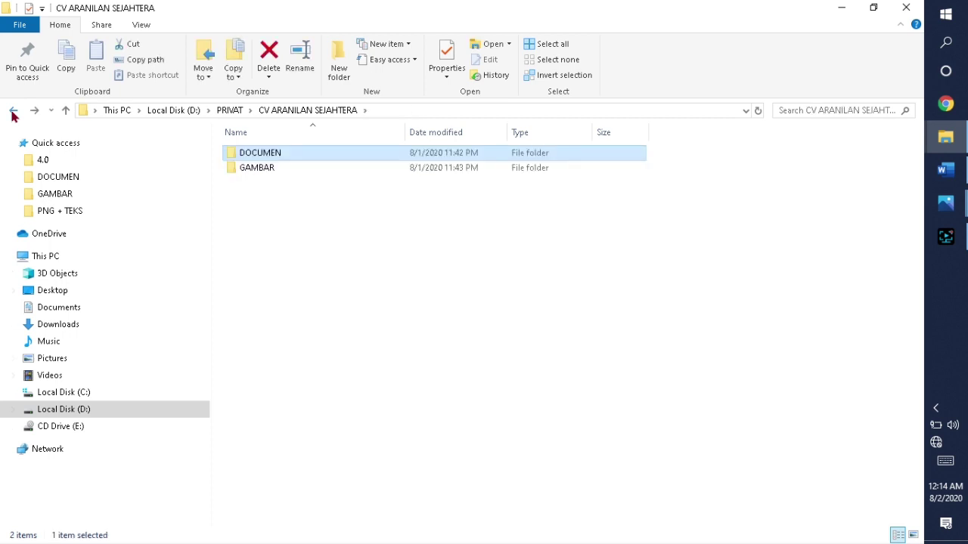